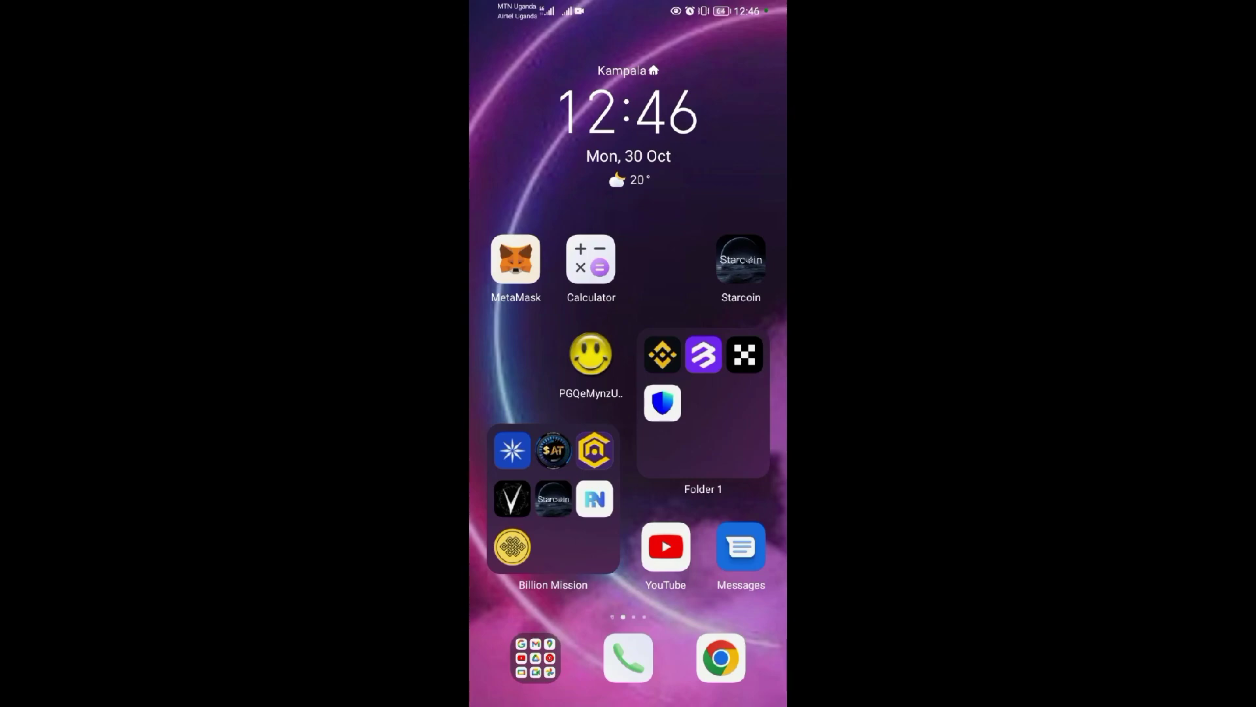
- Launch Google Maps, open the Praise Open Heaven Class Church details, and choose to save it
left_click_drag(656, 291, 657, 147)
left_click(527, 159)
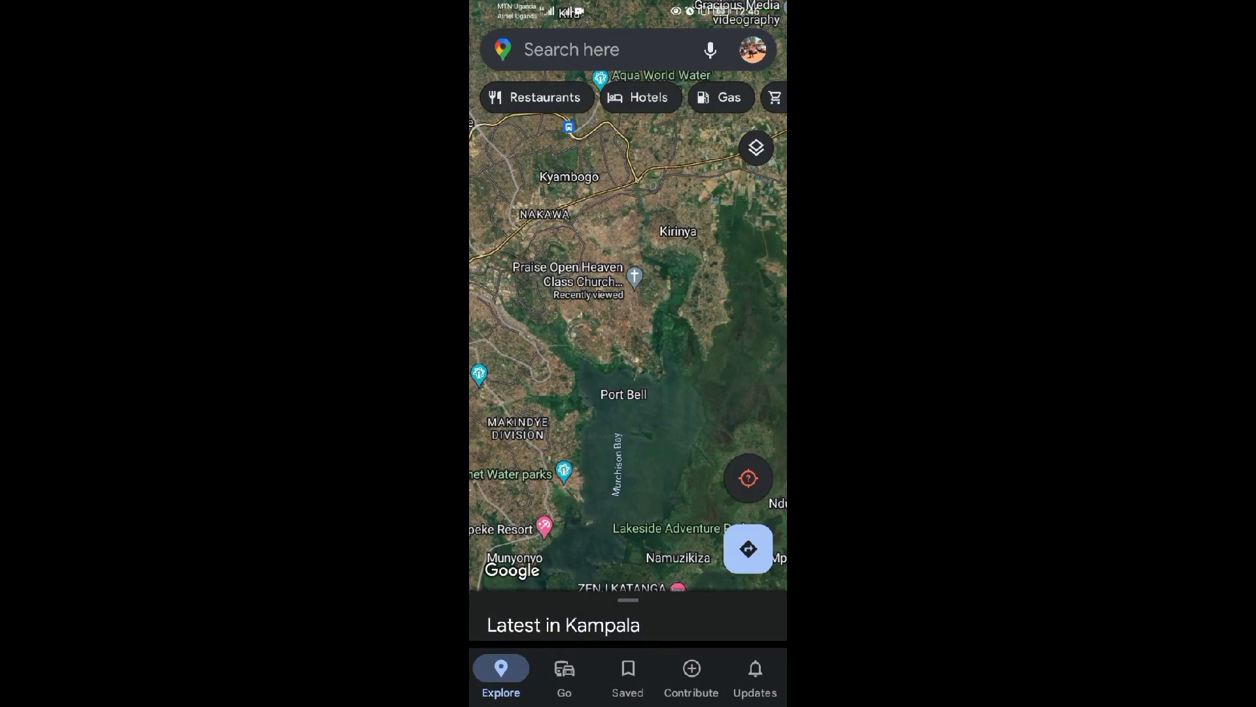
left_click_drag(566, 269, 558, 266)
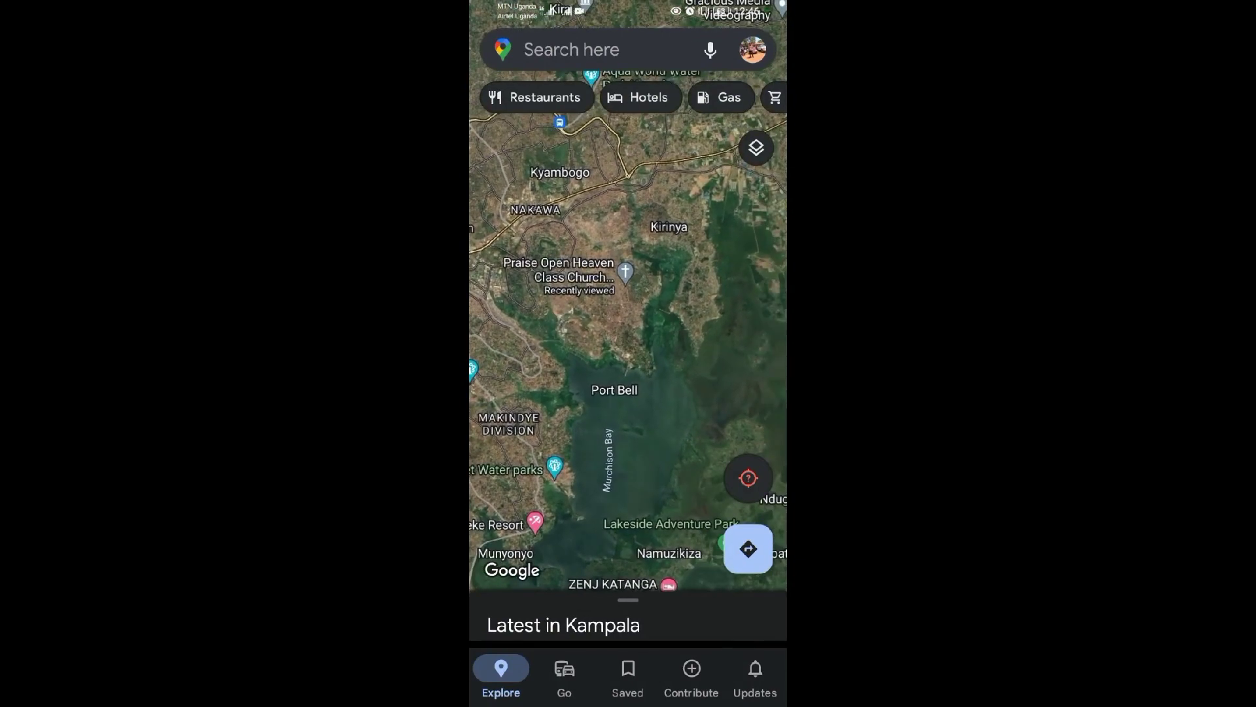
left_click(629, 280)
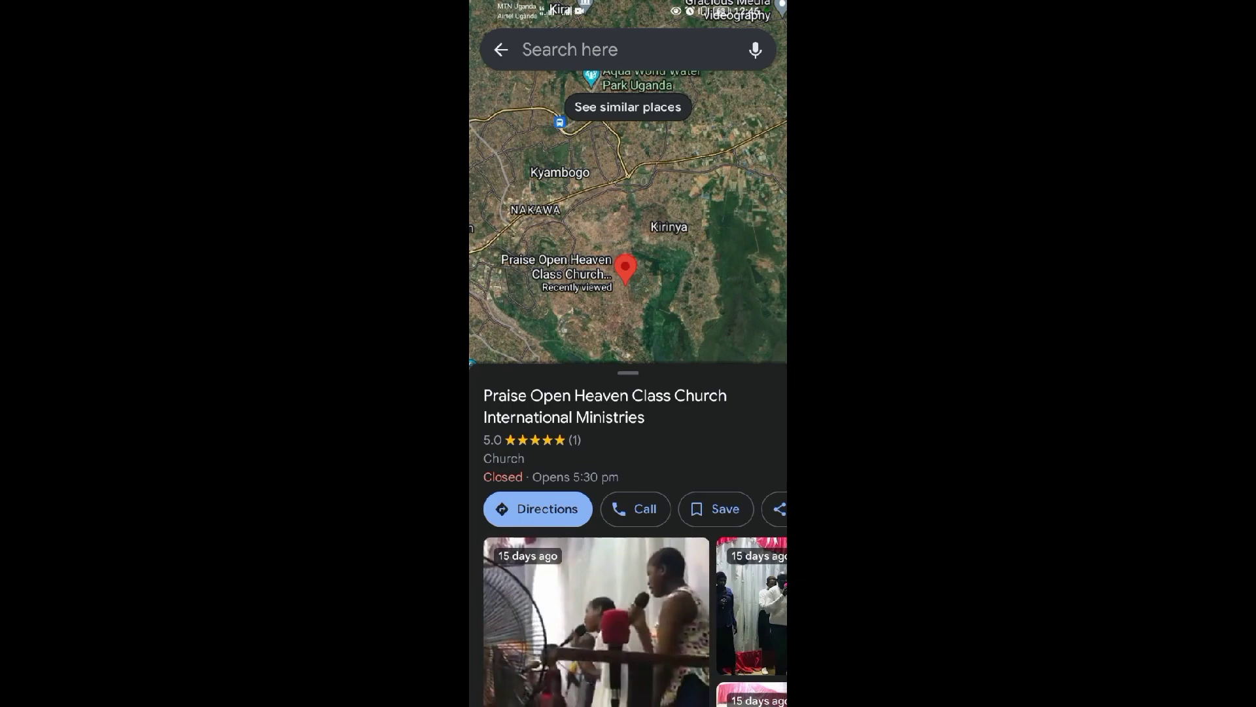
left_click(716, 508)
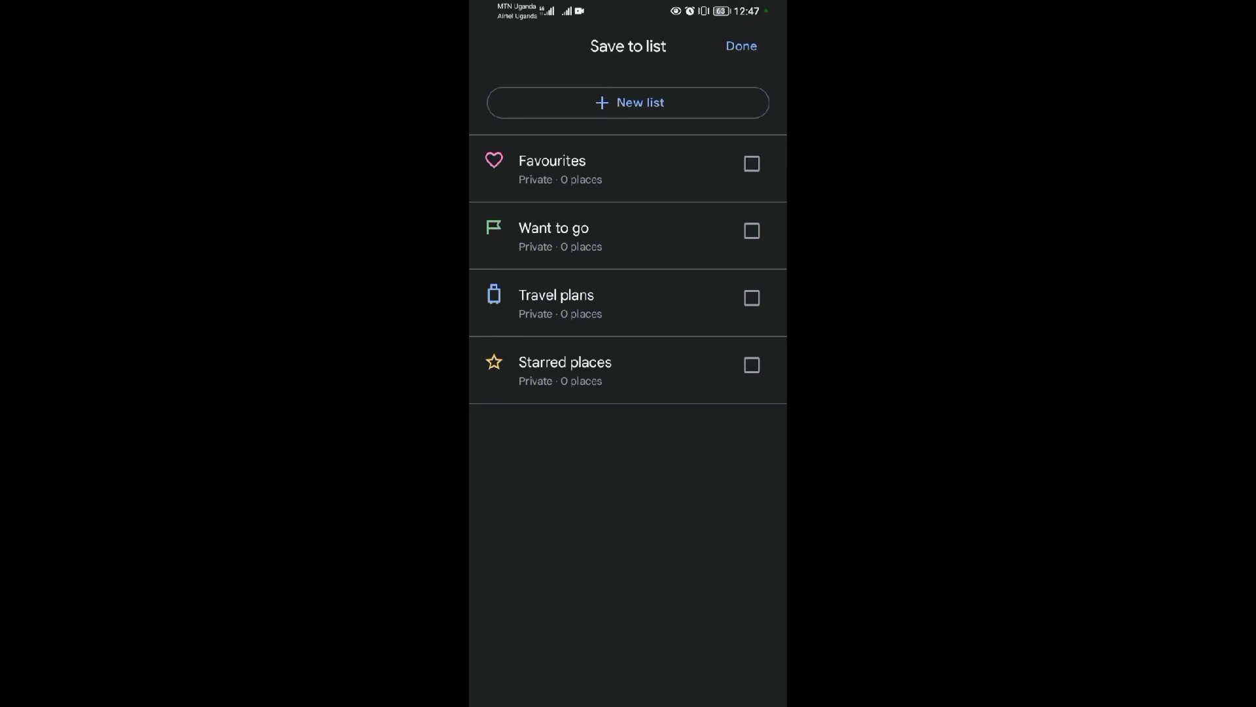
- Start a new private list from the Save to list options
left_click(588, 104)
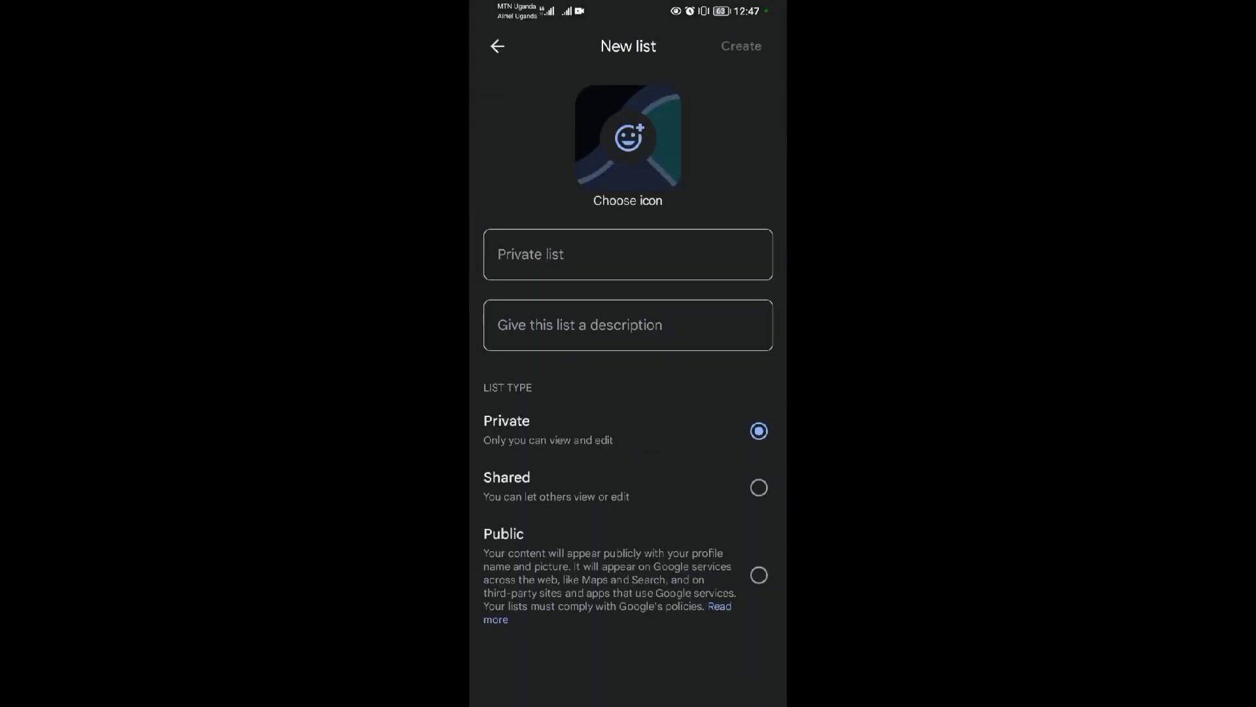
left_click_drag(500, 435, 783, 414)
left_click_drag(573, 547, 783, 549)
left_click_drag(556, 429, 703, 431)
- Enter 'Bookmark' as the list name and 'hey' as its description
left_click(633, 250)
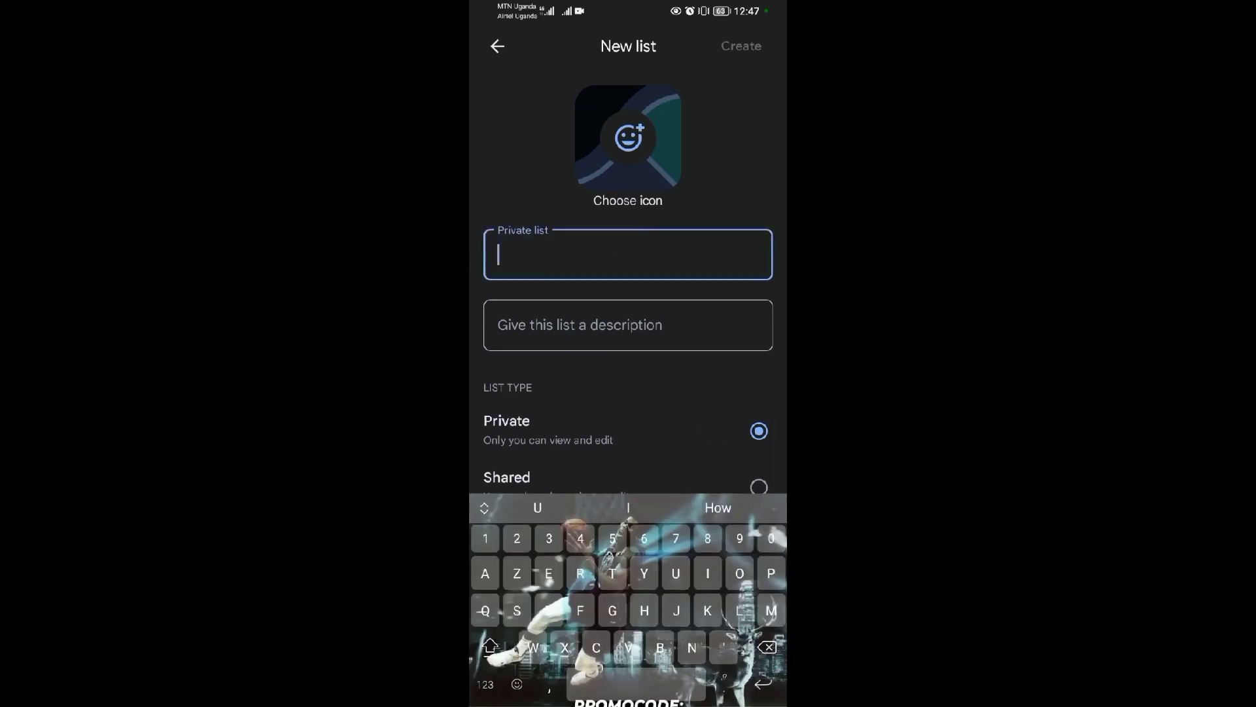
type("Book")
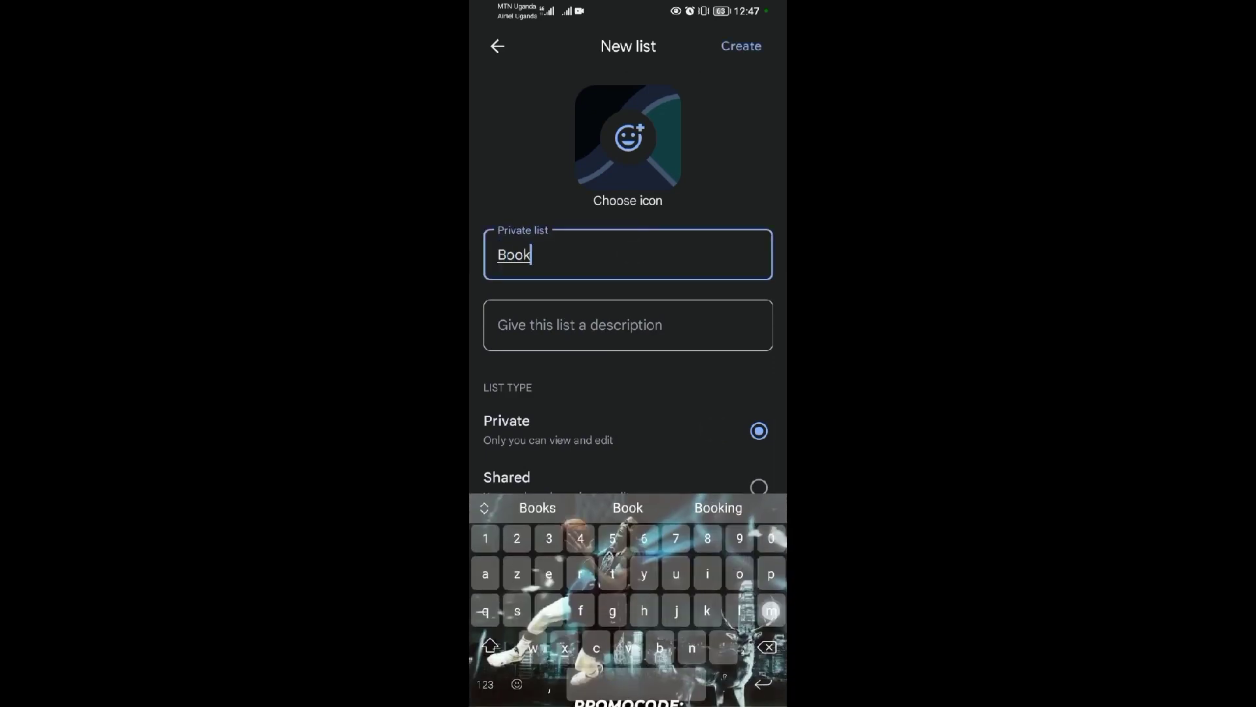
type("ma")
left_click(617, 501)
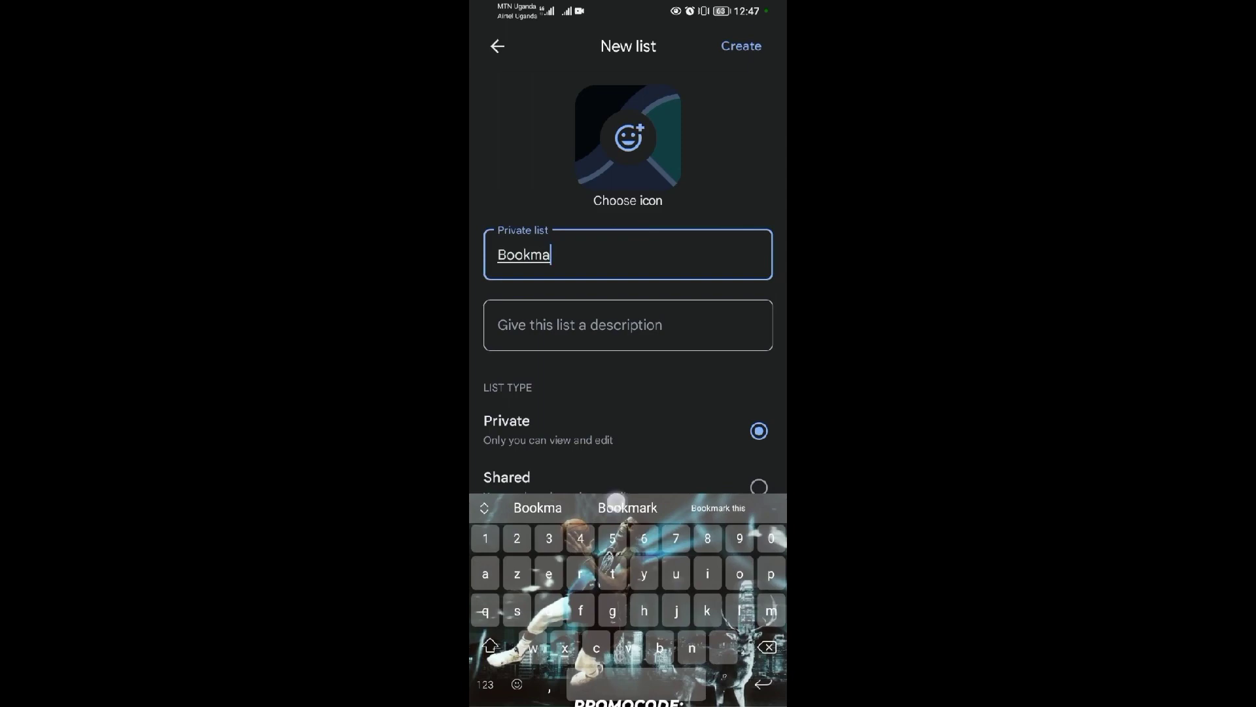
left_click(674, 328)
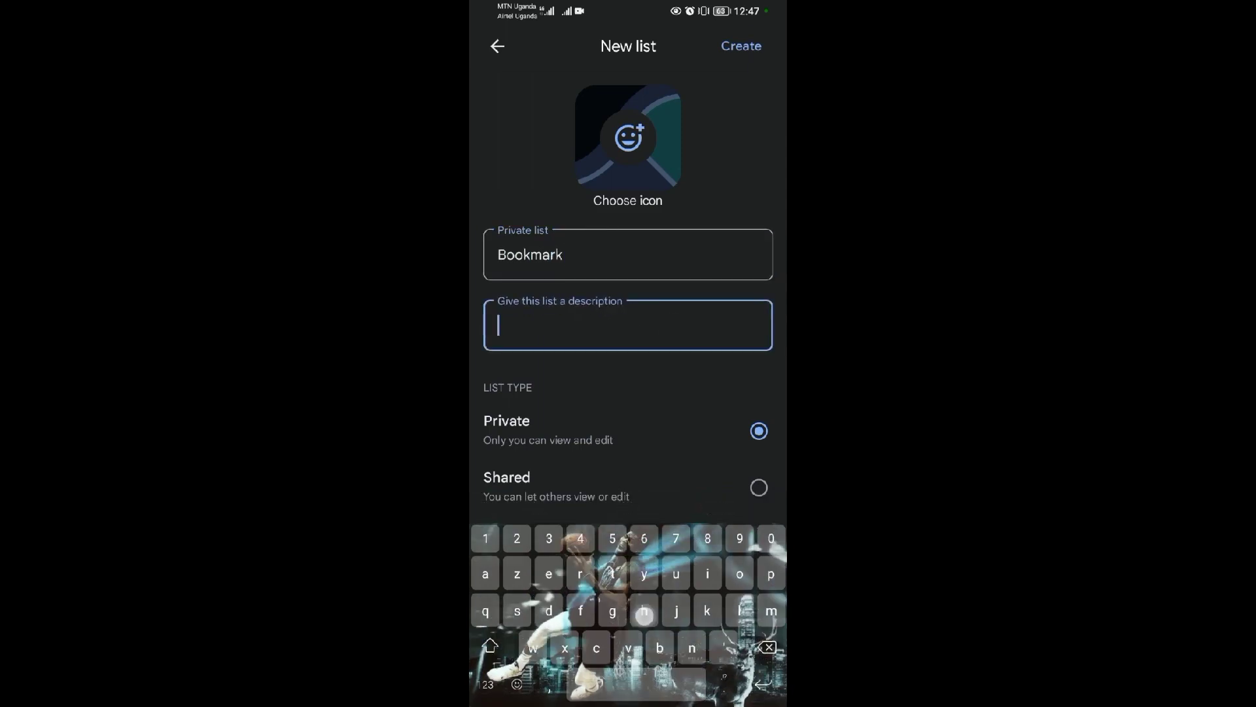
type("hey")
left_click(664, 402)
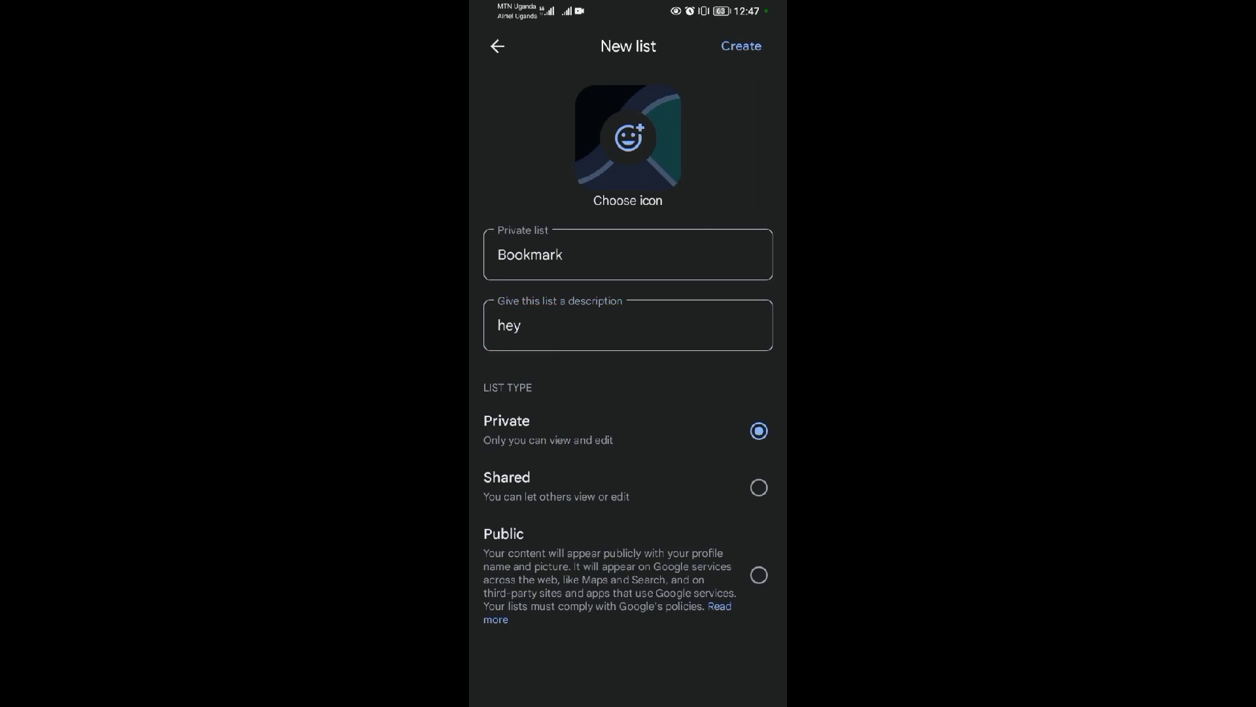
- Create the Bookmark list with the church and check Recently saved on the Saved tab
left_click(741, 45)
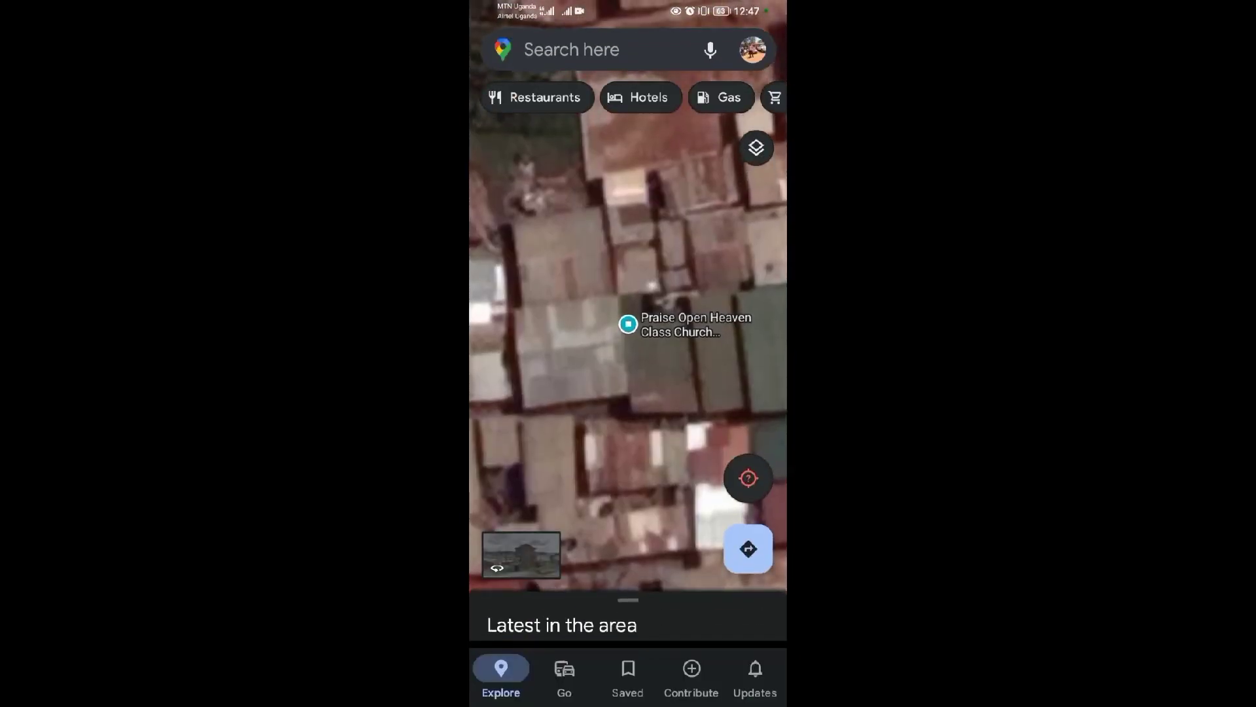
left_click(631, 671)
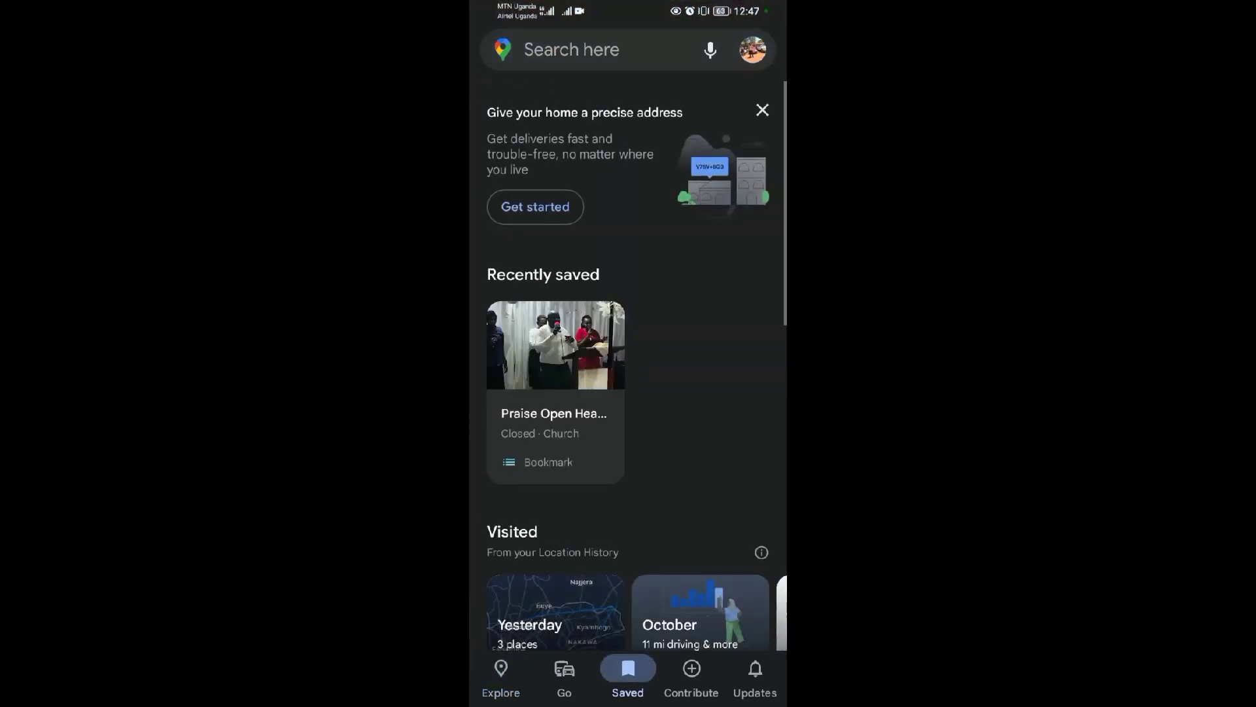
left_click(575, 415)
mouse_move(592, 418)
left_mouse_down()
mouse_move(564, 434)
mouse_move(611, 395)
mouse_move(640, 421)
left_mouse_up()
left_click(543, 415)
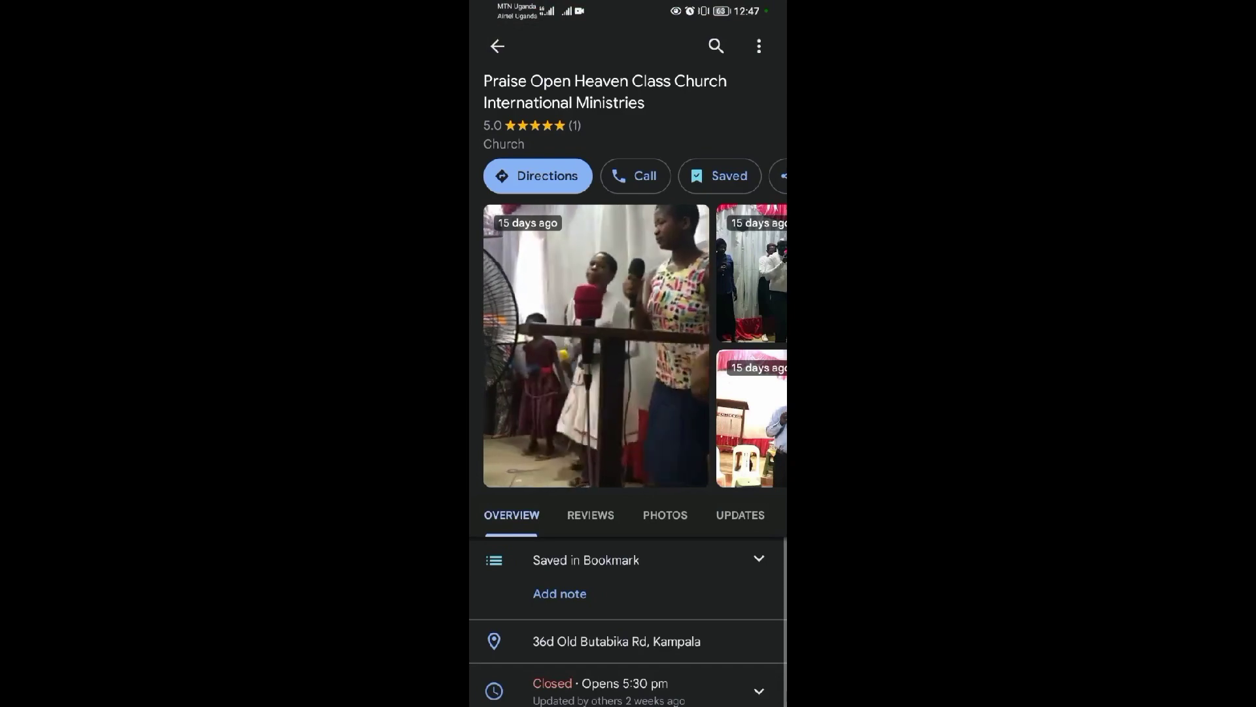
key("Escape")
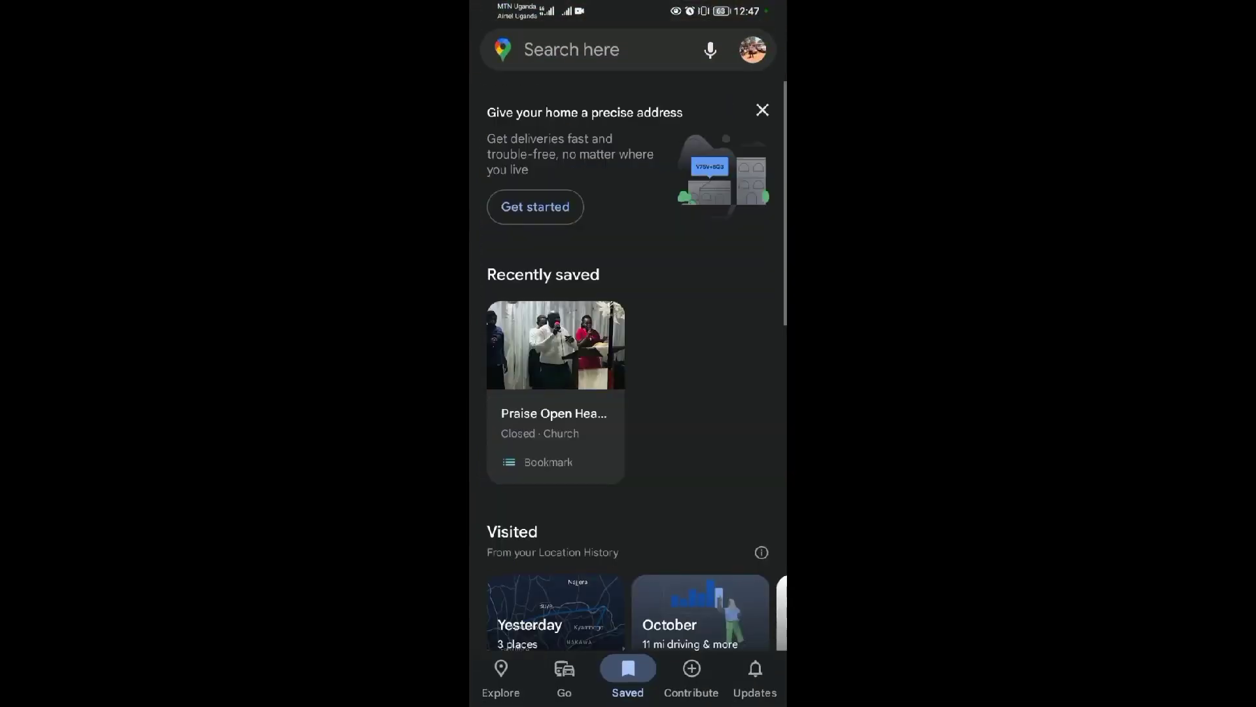